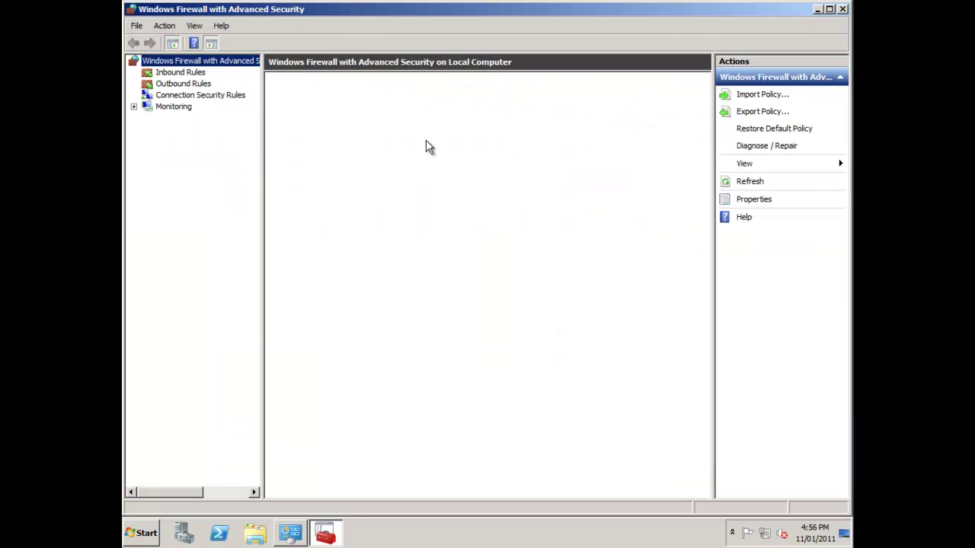
- Create a Port rule for TCP with specific local ports 30000,30001,1433
{"action": "key", "text": "Down"}
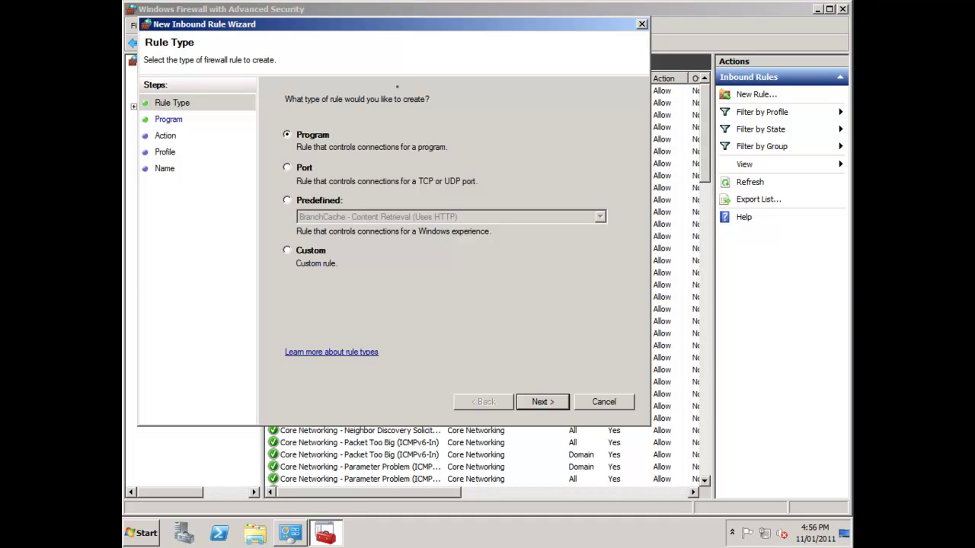
{"action": "key", "text": "Down"}
{"action": "key", "text": "Return"}
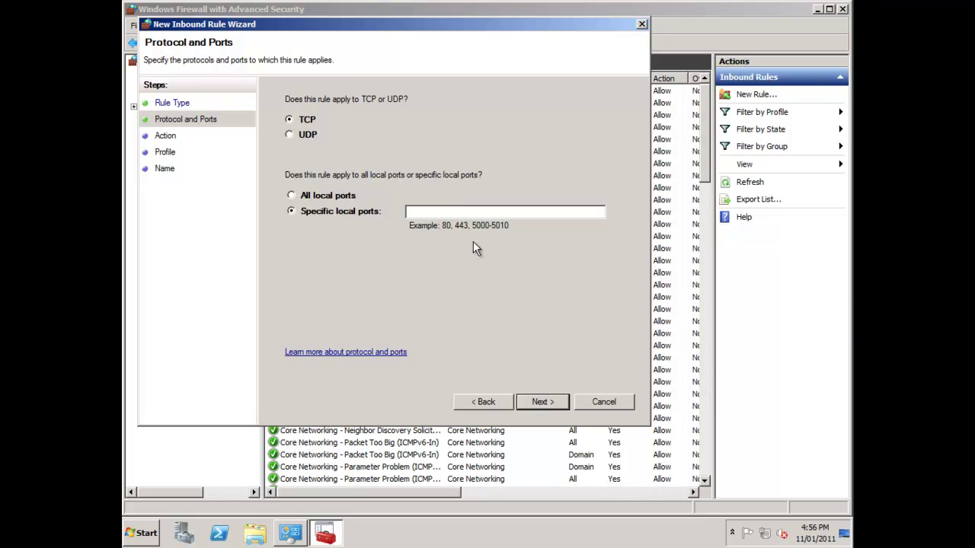
{"action": "type", "text": "30000"}
{"action": "type", "text": ",30001,"}
{"action": "type", "text": "1433"}
- Allow the connection and apply the rule to the Domain, Private and Public profiles
{"action": "key", "text": "Return"}
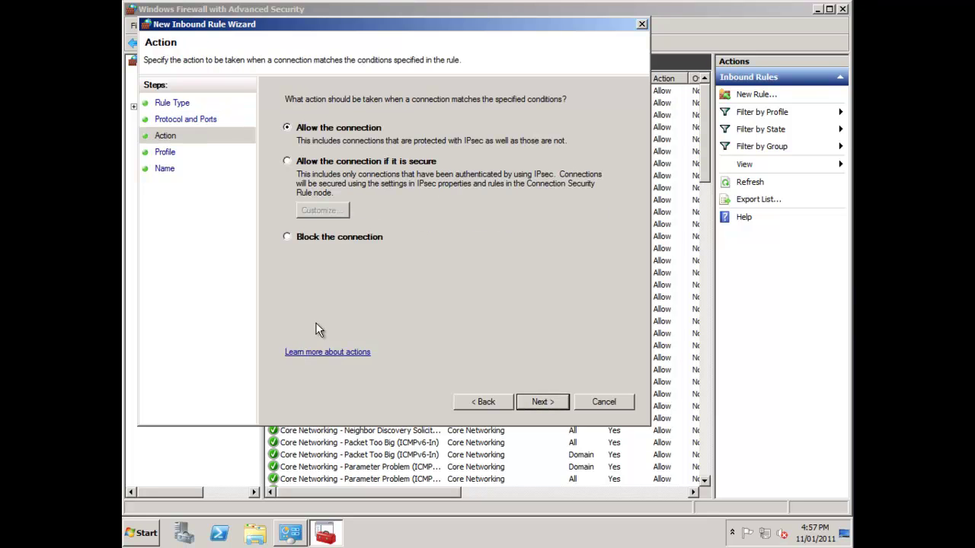
{"action": "key", "text": "Return"}
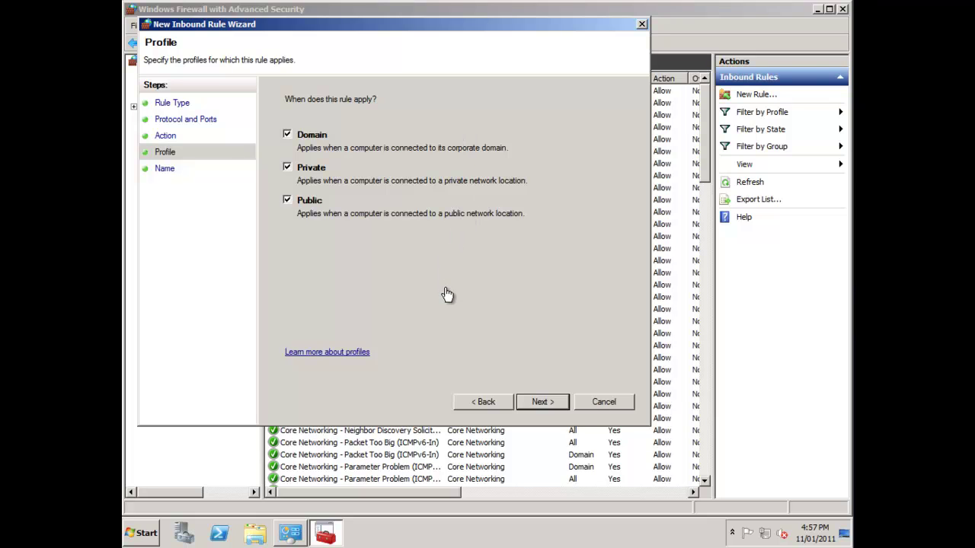
{"action": "key", "text": "Return"}
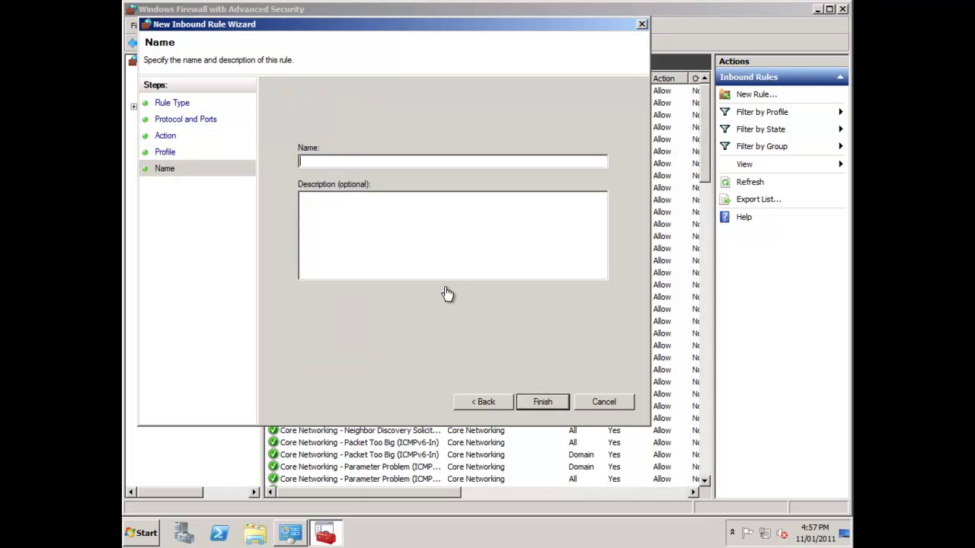
- Name the rule 'SAP Business One Server Rule', describe it as opening the required ports, and finish
{"action": "type", "text": "SAP Business one Server Rule"}
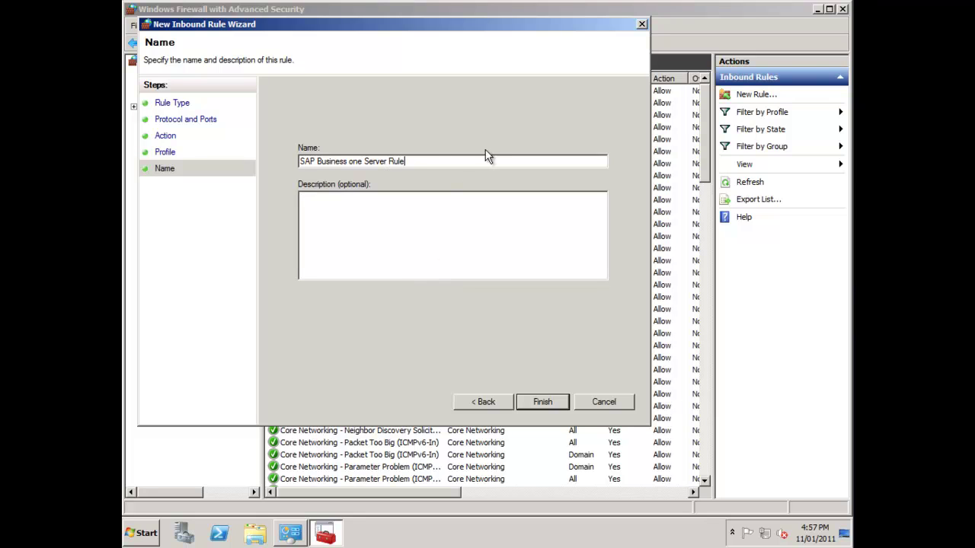
{"action": "left_click", "coordinate": [351, 161]}
{"action": "key", "text": "BackSpace"}
{"action": "type", "text": "O"}
{"action": "left_click", "coordinate": [341, 201]}
{"action": "type", "text": "This rulk"}
{"action": "key", "text": "BackSpace"}
{"action": "type", "text": "e opens the required ports for SAP Business One"}
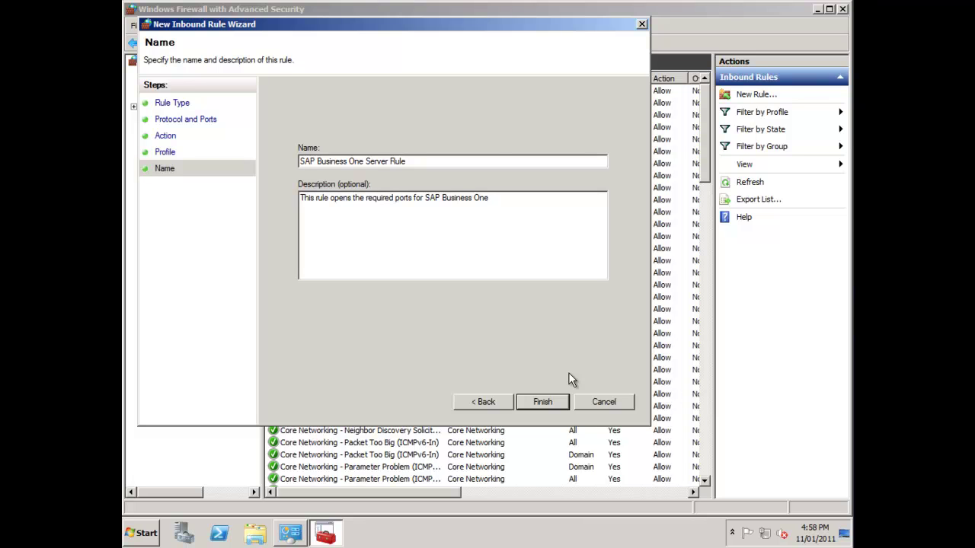
{"action": "key", "text": "Return"}
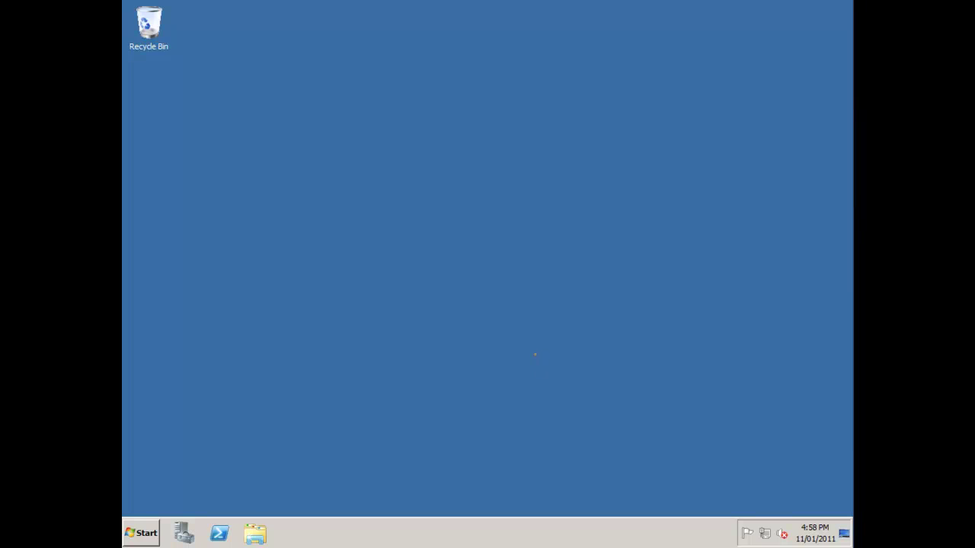
- Open Windows Explorer from the taskbar, showing Libraries
{"action": "key", "text": "super+3"}
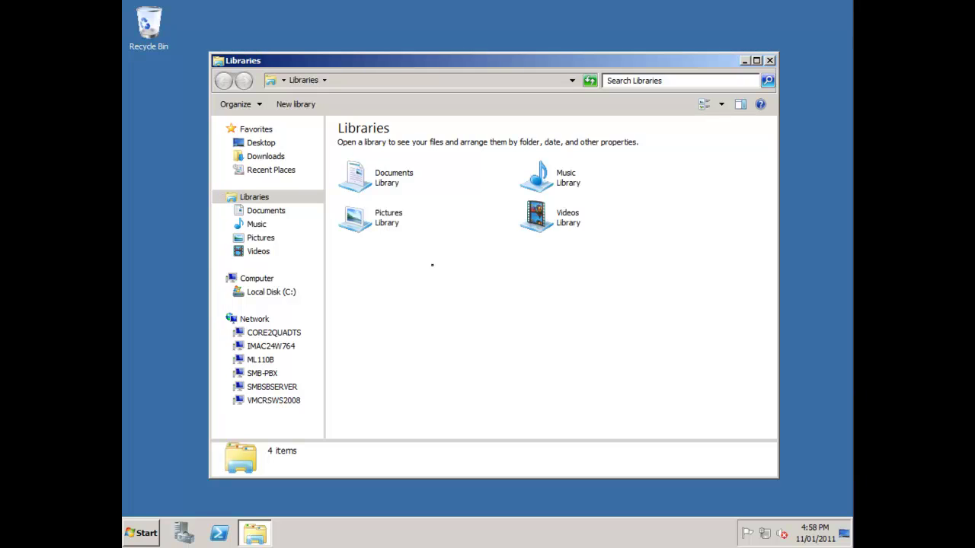
- Go to \\pecsqlserver in the address bar to list the SQL server's shares
{"action": "key", "text": "alt+d"}
{"action": "type", "text": "\\\\"}
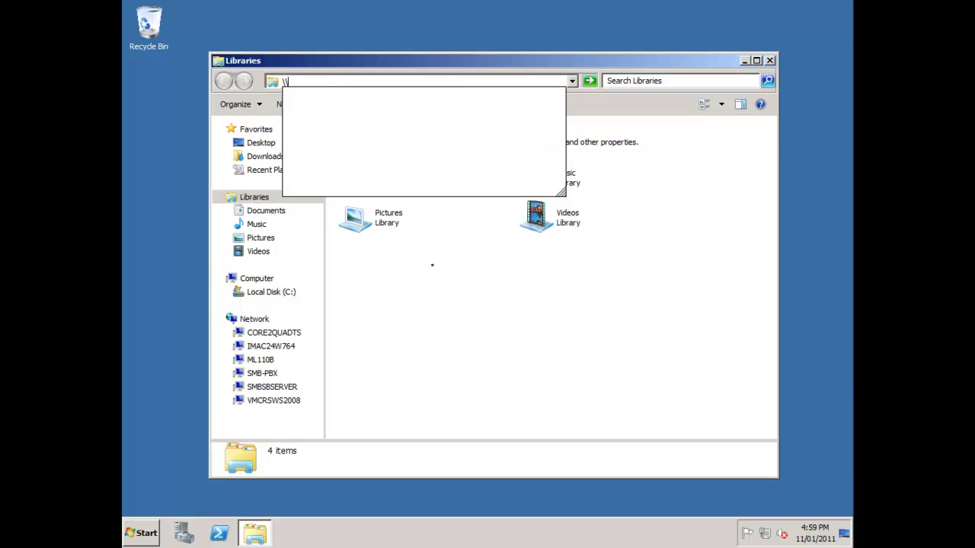
{"action": "type", "text": "p"}
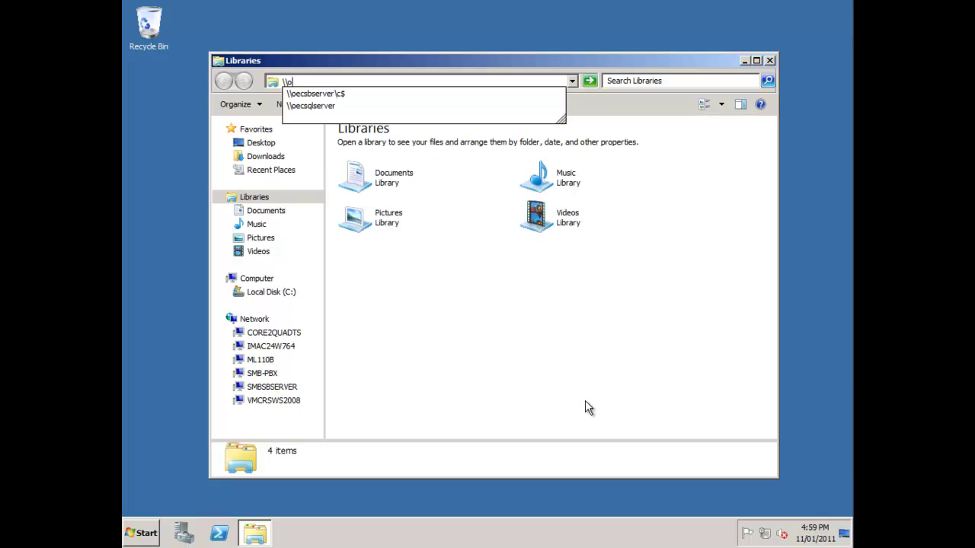
{"action": "type", "text": "ecsqlserver"}
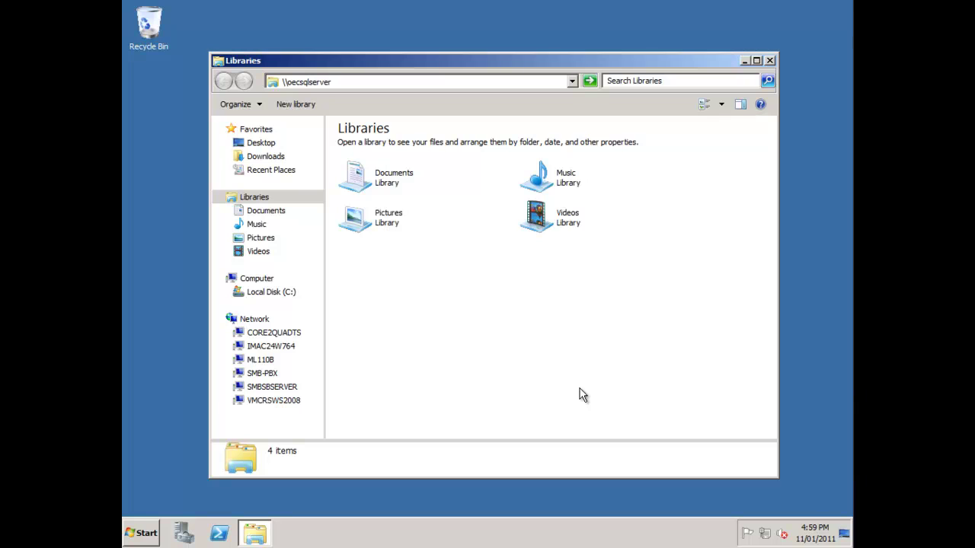
{"action": "key", "text": "Return"}
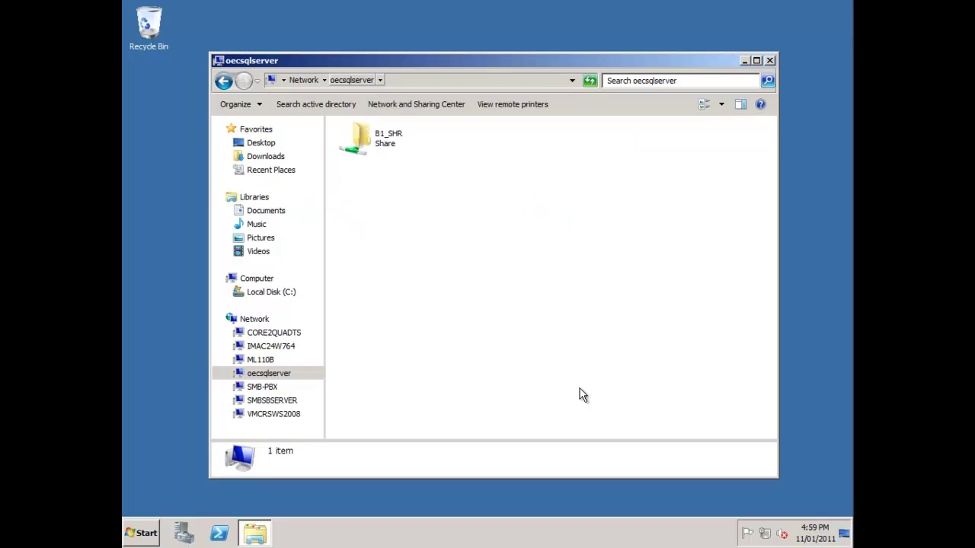
- Map the B1_SHR share as network drive S: and close the drive window
{"action": "key", "text": "Down"}
{"action": "key", "text": "Menu"}
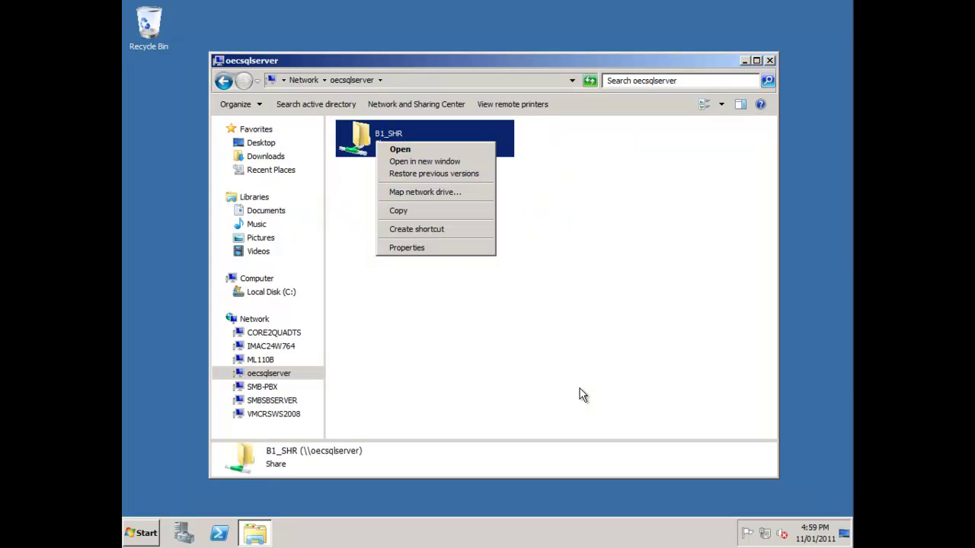
{"action": "key", "text": "Down"}
{"action": "key", "text": "Down"}
{"action": "key", "text": "Down"}
{"action": "key", "text": "Down"}
{"action": "key", "text": "Down"}
{"action": "key", "text": "Up"}
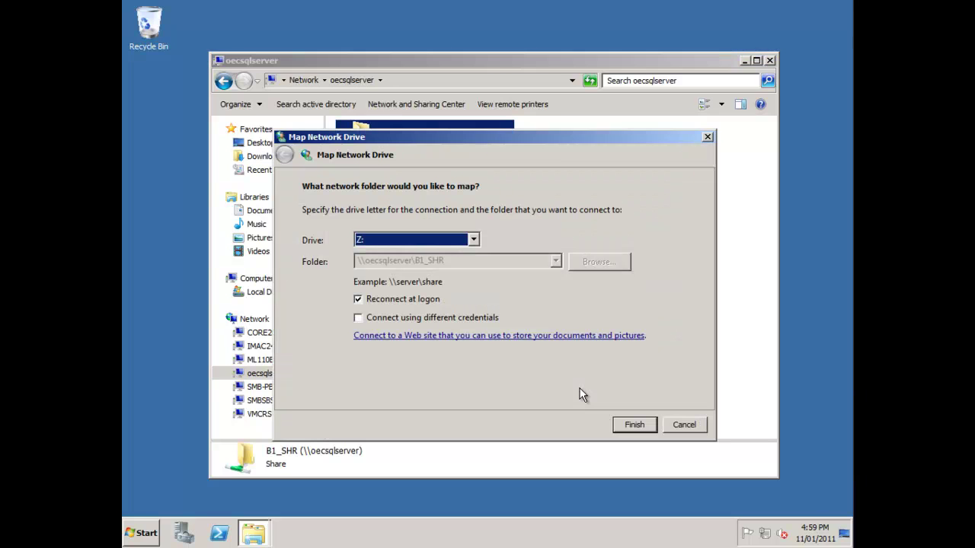
{"action": "key", "text": "alt+Down"}
{"action": "key", "text": "Down"}
{"action": "key", "text": "Down"}
{"action": "key", "text": "Down"}
{"action": "key", "text": "Down"}
{"action": "key", "text": "Down"}
{"action": "key", "text": "Down"}
{"action": "key", "text": "Down"}
{"action": "key", "text": "Down"}
{"action": "key", "text": "Down"}
{"action": "key", "text": "Up"}
{"action": "key", "text": "Up"}
{"action": "key", "text": "Return"}
{"action": "key", "text": "Return"}
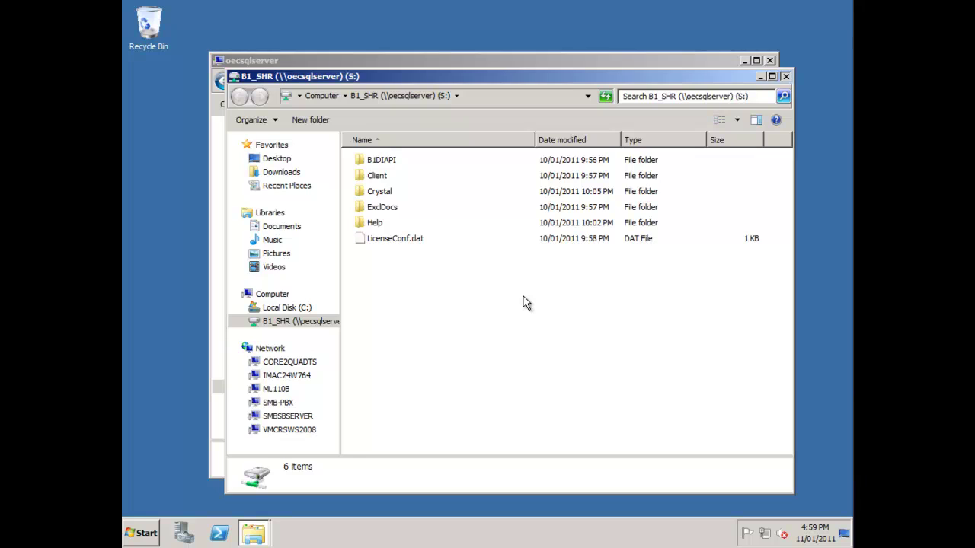
{"action": "key", "text": "alt+F4"}
{"action": "key", "text": "alt+F4"}
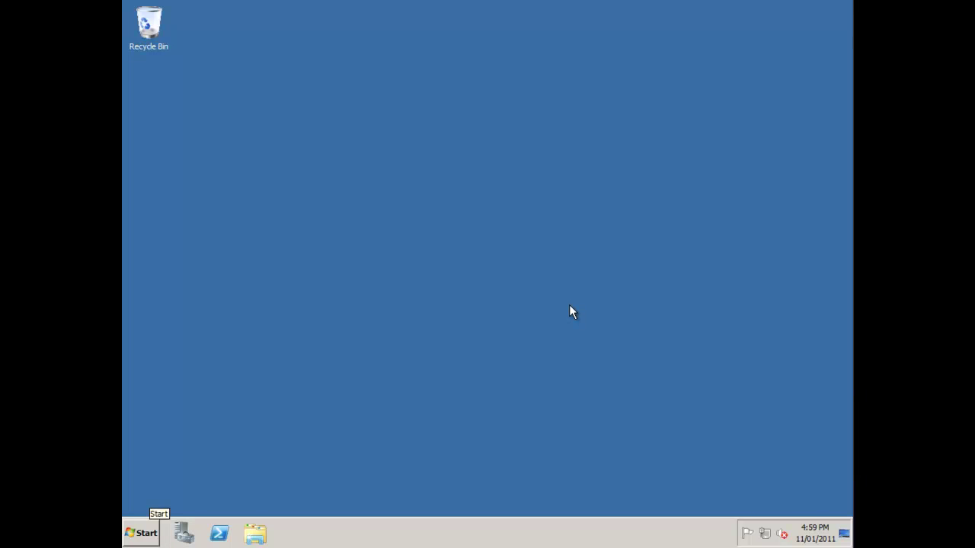
- Start the Install Application on Remote Desktop wizard from Control Panel, approving the UAC prompt
{"action": "key", "text": "super"}
{"action": "key", "text": "Up"}
{"action": "key", "text": "Up"}
{"action": "key", "text": "Return"}
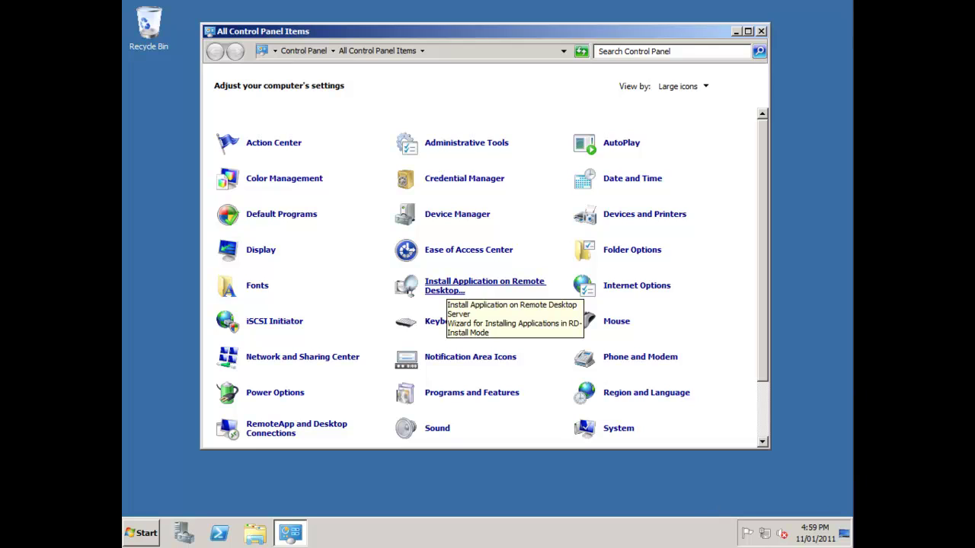
{"action": "key", "text": "Return"}
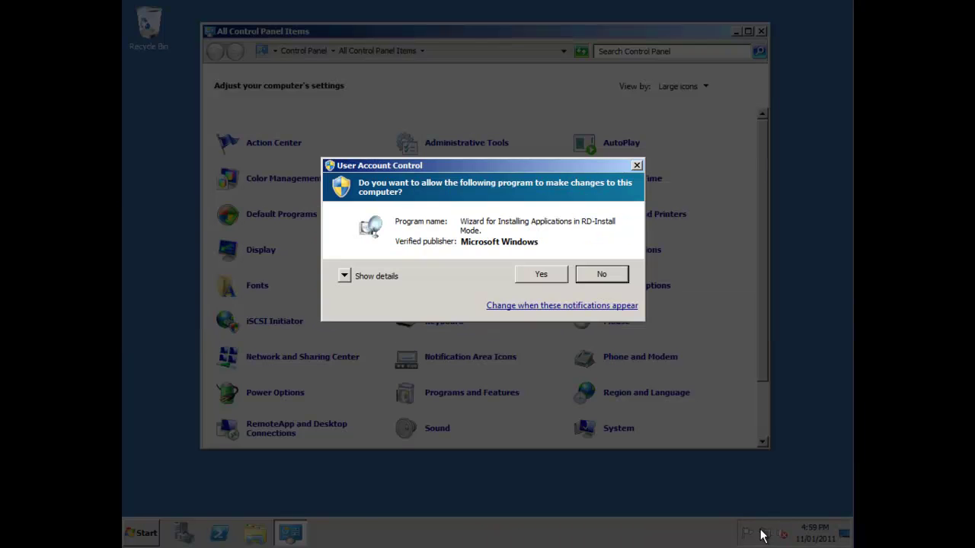
{"action": "key", "text": "Left"}
{"action": "key", "text": "Return"}
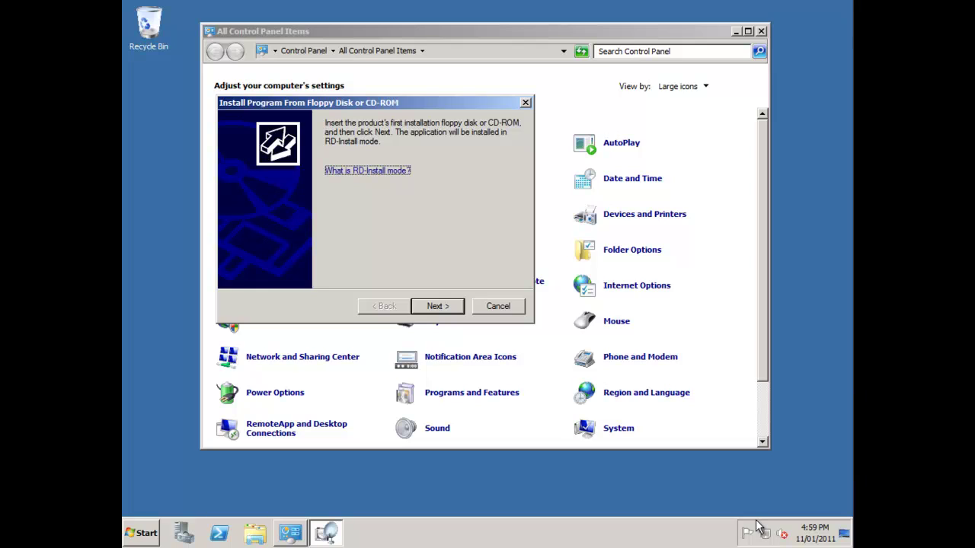
- Browse to S:\Client\setup and run it as the installation program
{"action": "key", "text": "Return"}
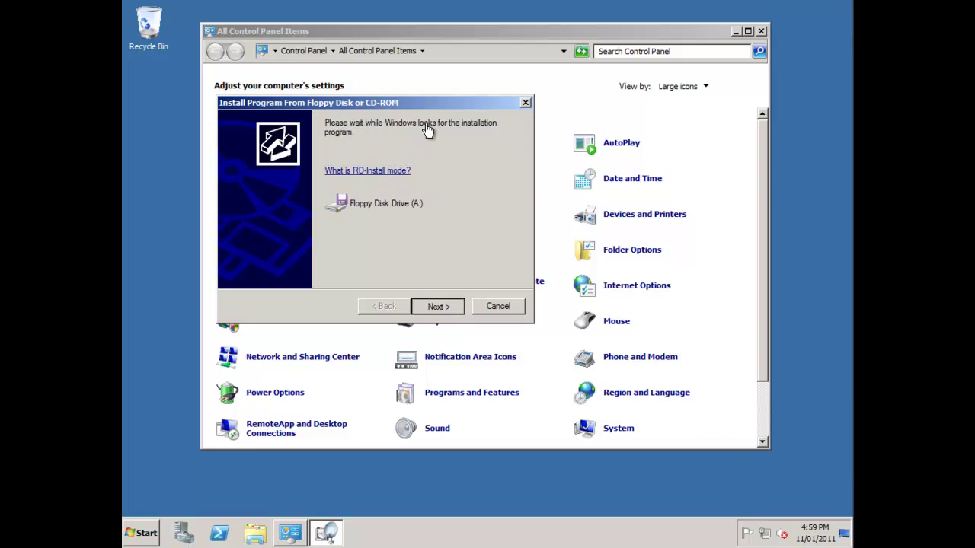
{"action": "key", "text": "alt+r"}
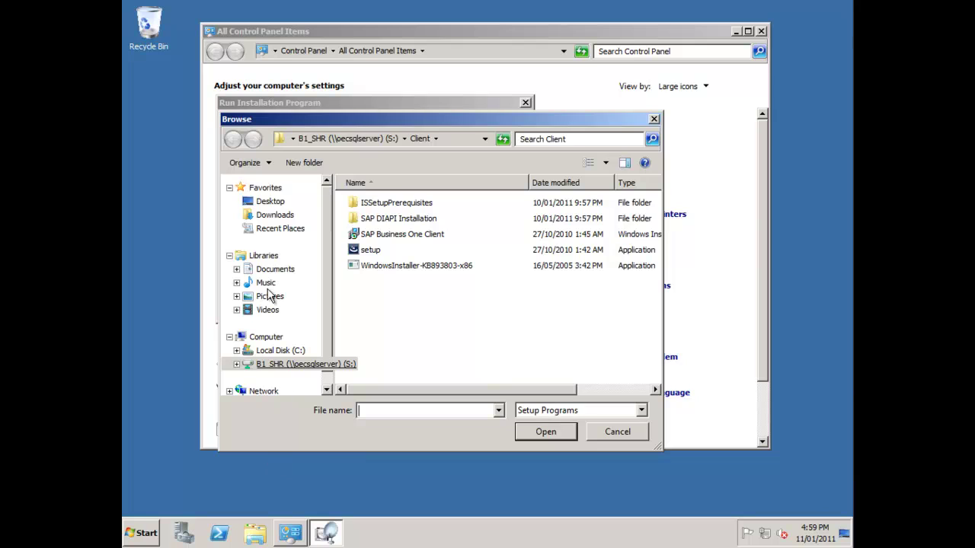
{"action": "key", "text": "alt+Up"}
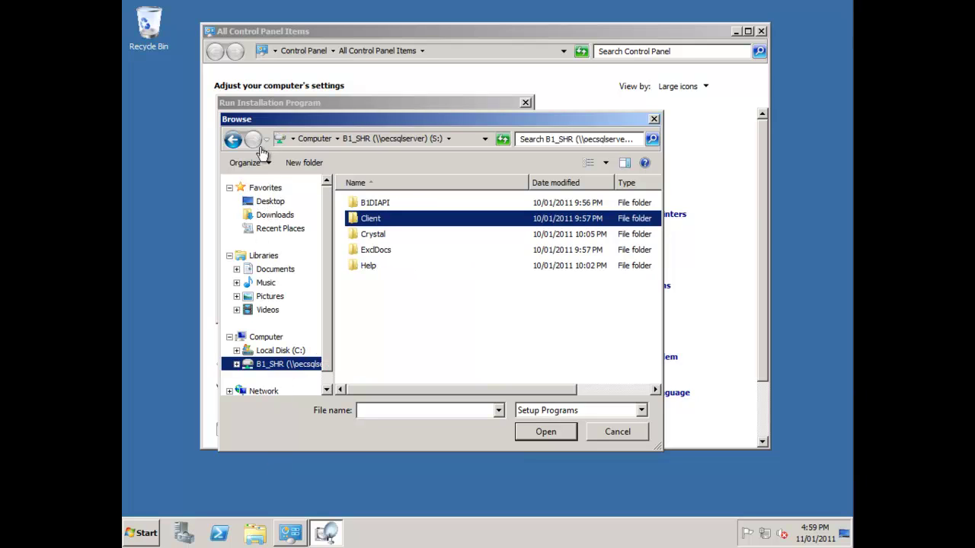
{"action": "key", "text": "Return"}
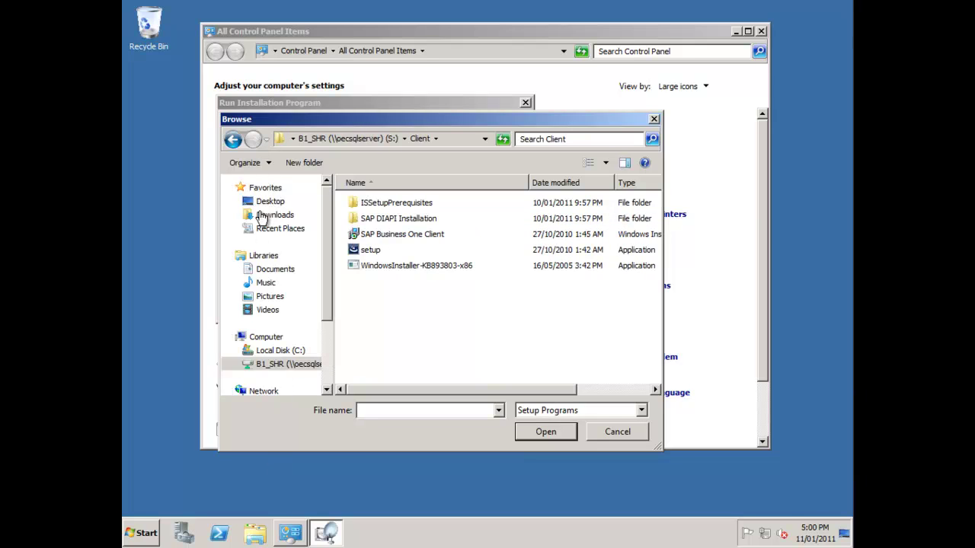
{"action": "key", "text": "s"}
{"action": "key", "text": "e"}
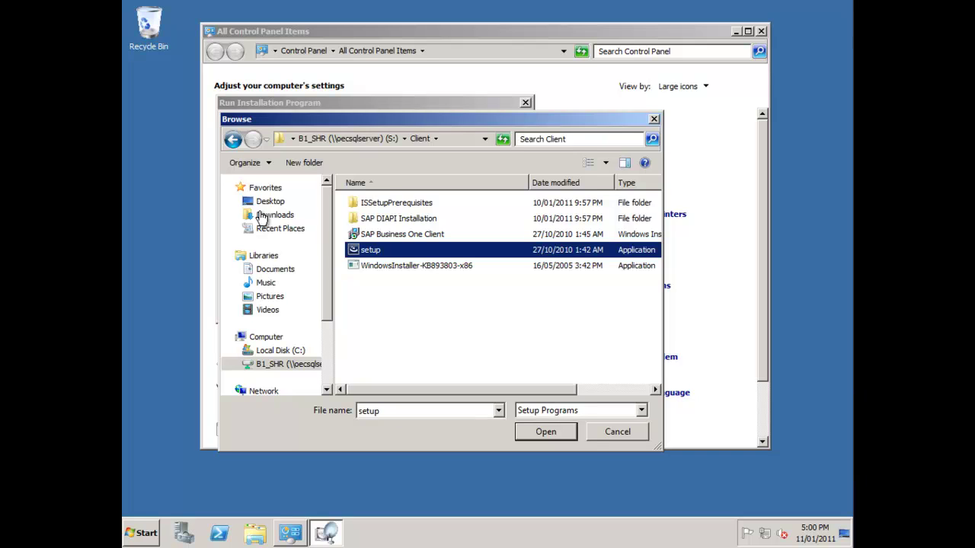
{"action": "key", "text": "Return"}
{"action": "key", "text": "Return"}
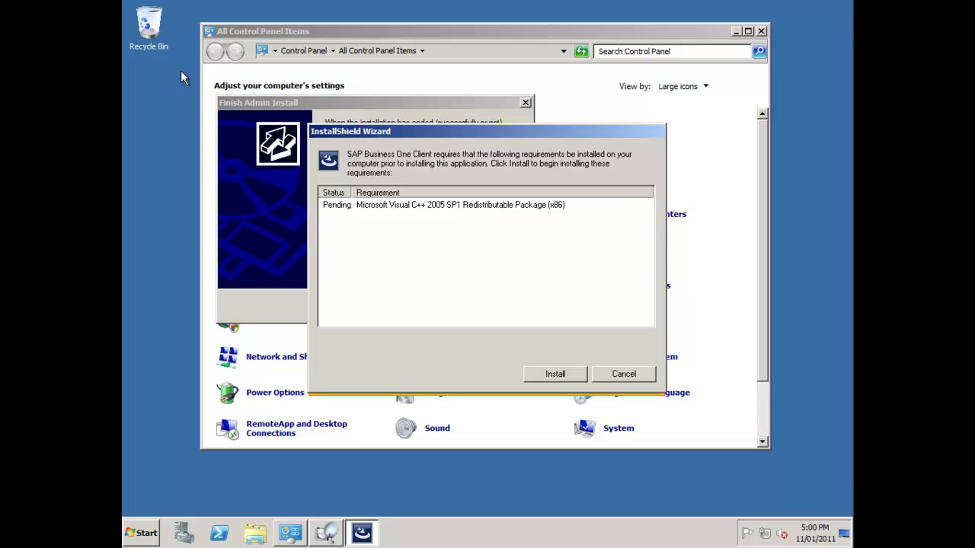
- Install the Visual C++ 2005 SP1 Redistributable prerequisite
{"action": "key", "text": "Return"}
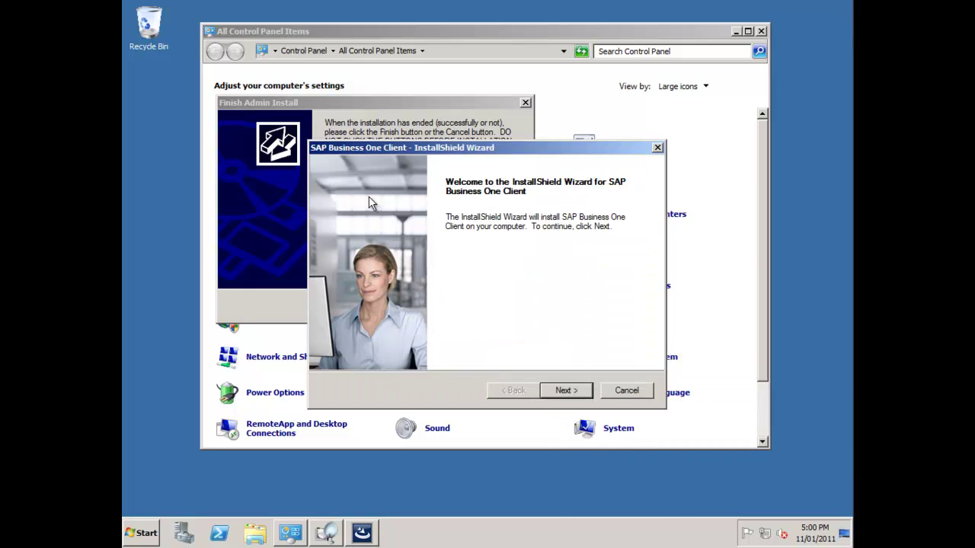
- Enter the user ID and company name SAP, keeping the default destination folder
{"action": "left_click", "coordinate": [566, 390]}
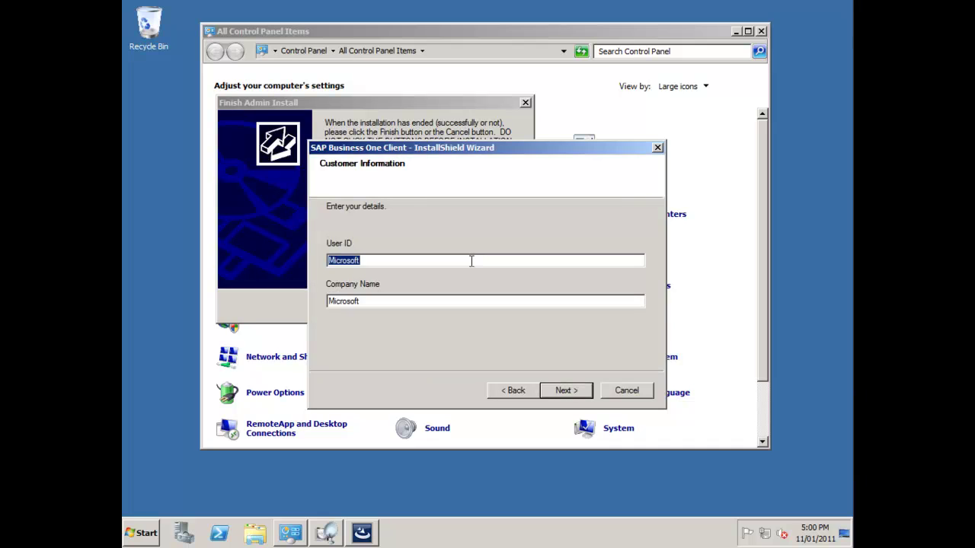
{"action": "key", "text": "Tab"}
{"action": "type", "text": "SAP"}
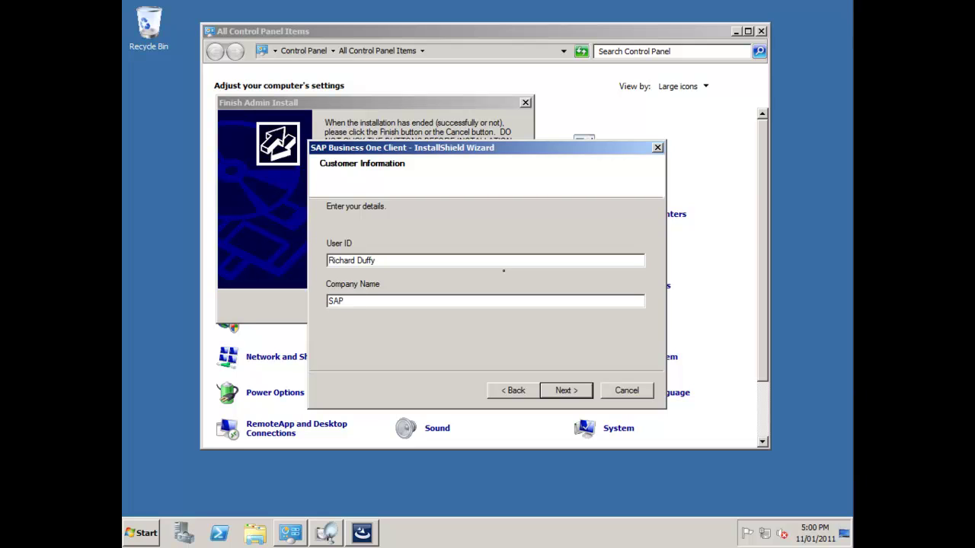
{"action": "key", "text": "Return"}
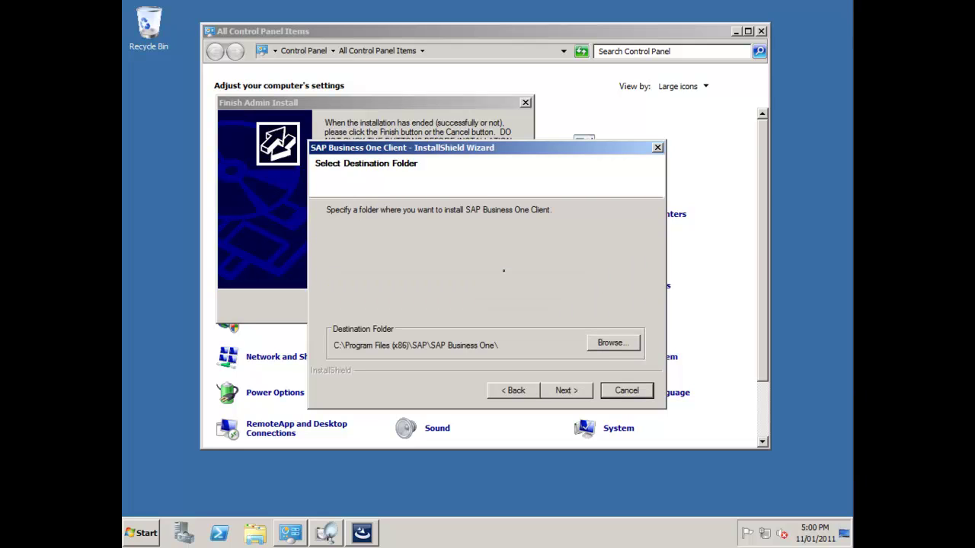
{"action": "key", "text": "Return"}
{"action": "key", "text": "Return"}
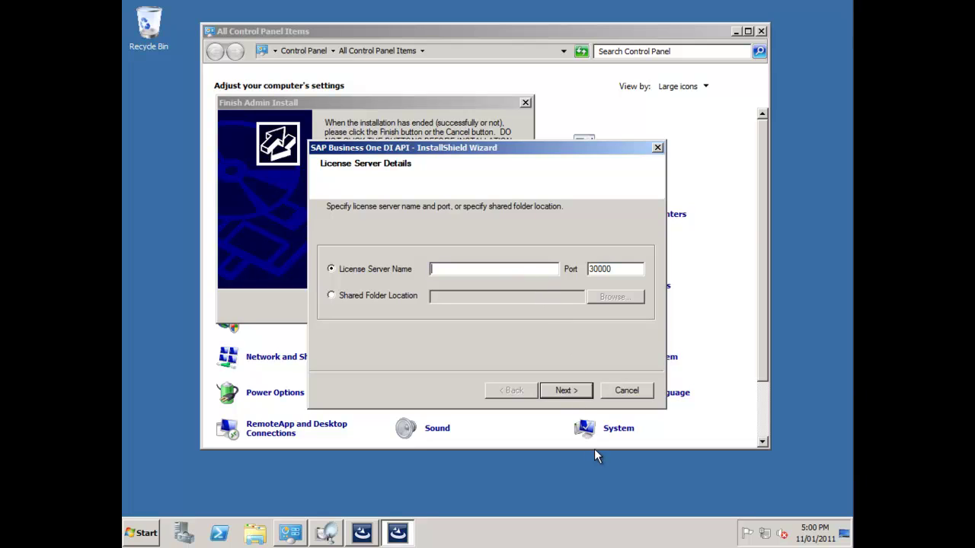
- Enter OECSQLSERVER as license server name with port 30000 and start the install
{"action": "type", "text": "OECSQLSERVER"}
{"action": "key", "text": "Return"}
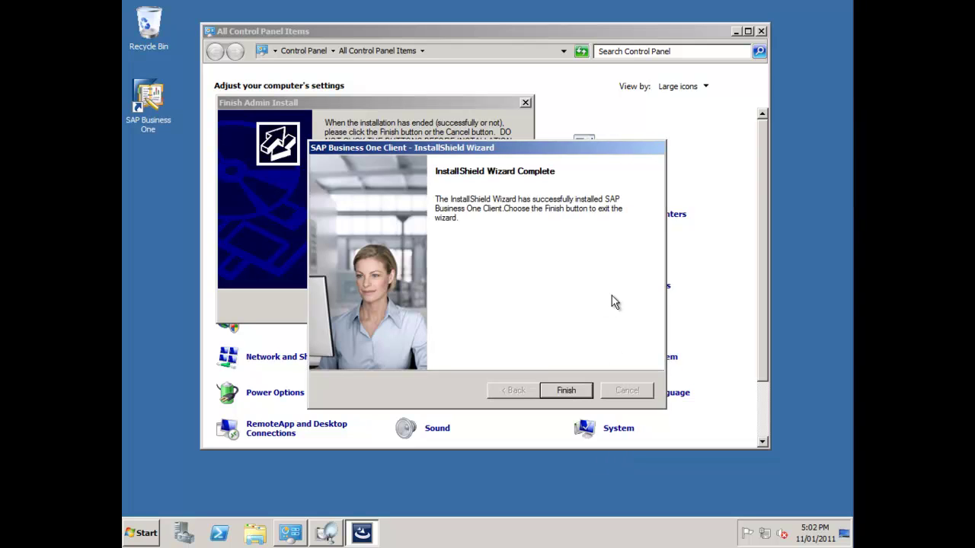
- Click Finish on the completed SAP Business One Client installer
{"action": "left_click", "coordinate": [565, 390]}
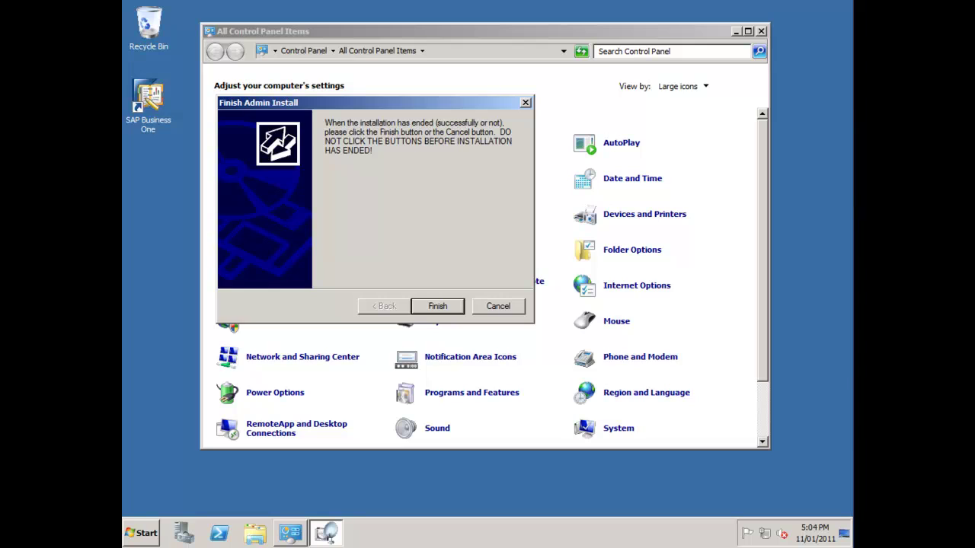
- Run the SAP Business One shortcut as administrator and log in with the user ID and password
{"action": "right_click", "coordinate": [155, 98]}
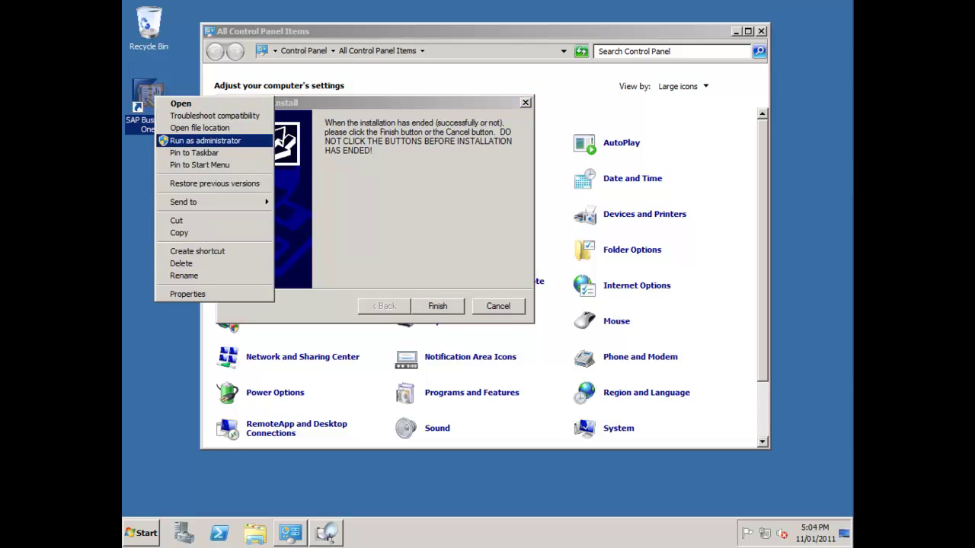
{"action": "left_click", "coordinate": [205, 140]}
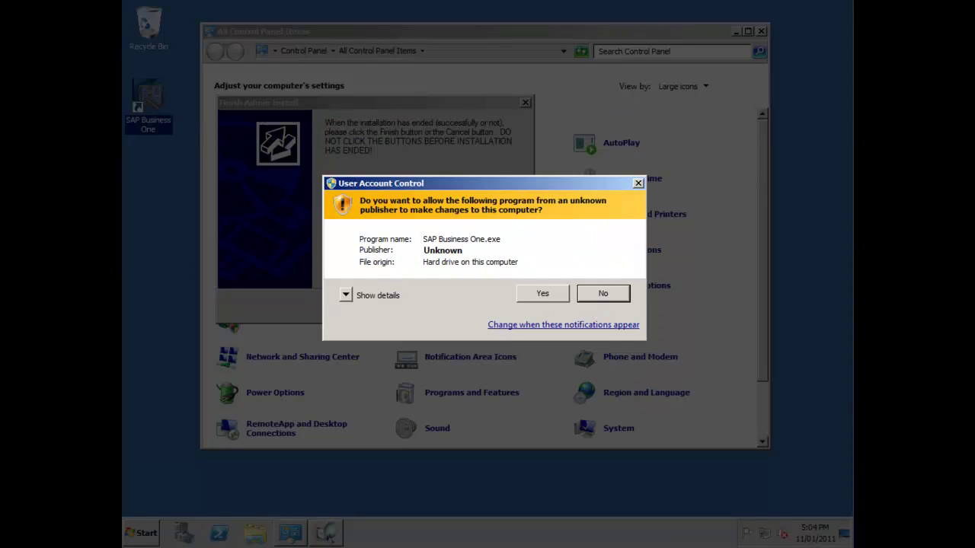
{"action": "key", "text": "alt+y"}
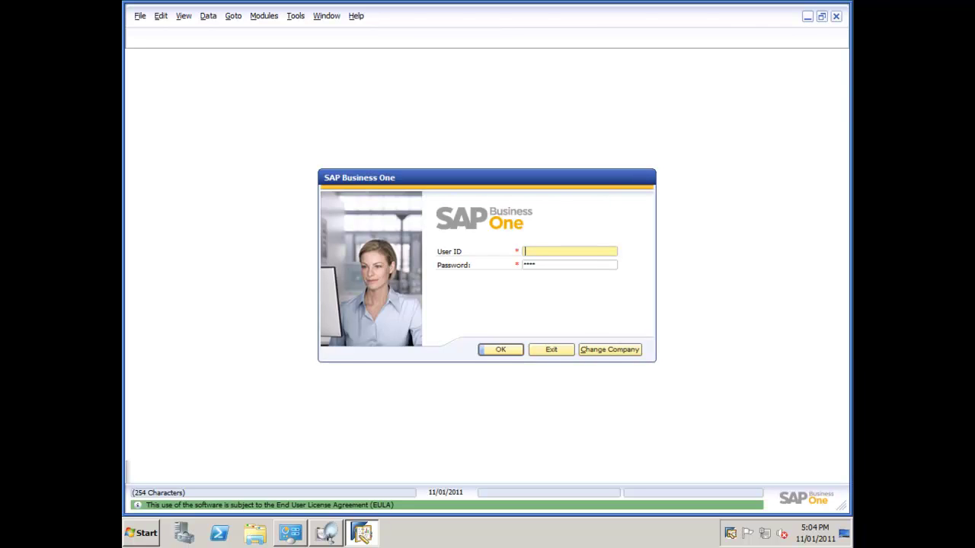
{"action": "type", "text": "manager"}
{"action": "key", "text": "Tab"}
{"action": "type", "text": "manager"}
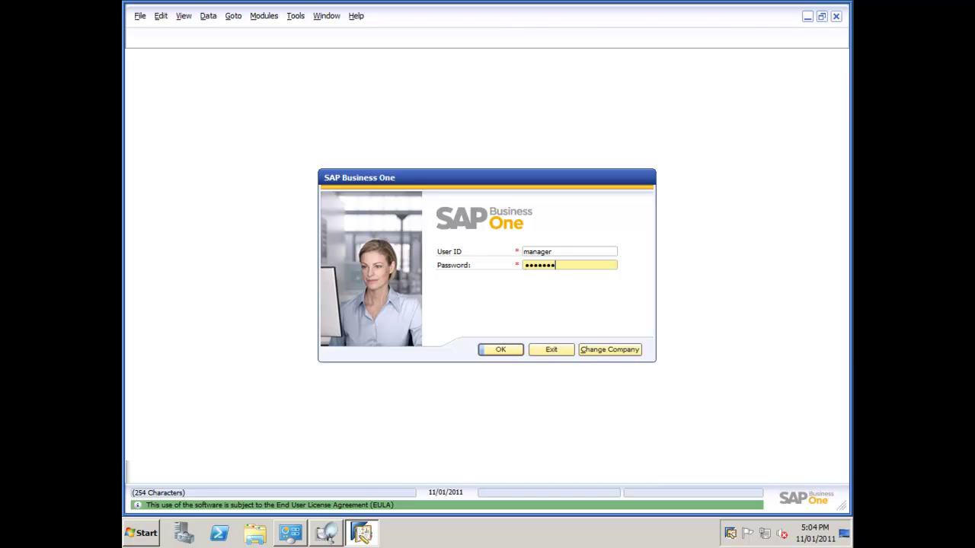
{"action": "key", "text": "Return"}
{"action": "key", "text": "Return"}
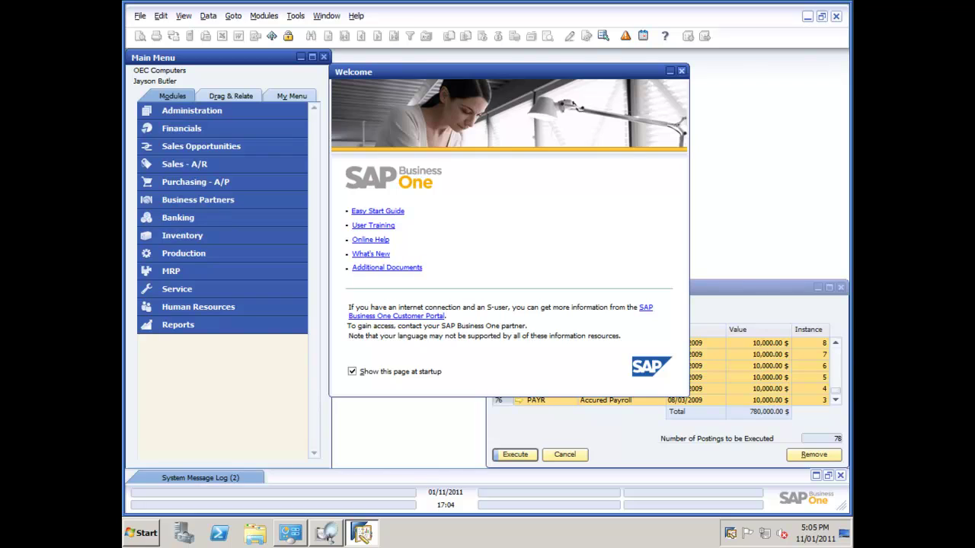
- Dismiss Welcome and Recurring Postings, exit SAP Business One, finish the admin install, close Control Panel
{"action": "left_click", "coordinate": [681, 71]}
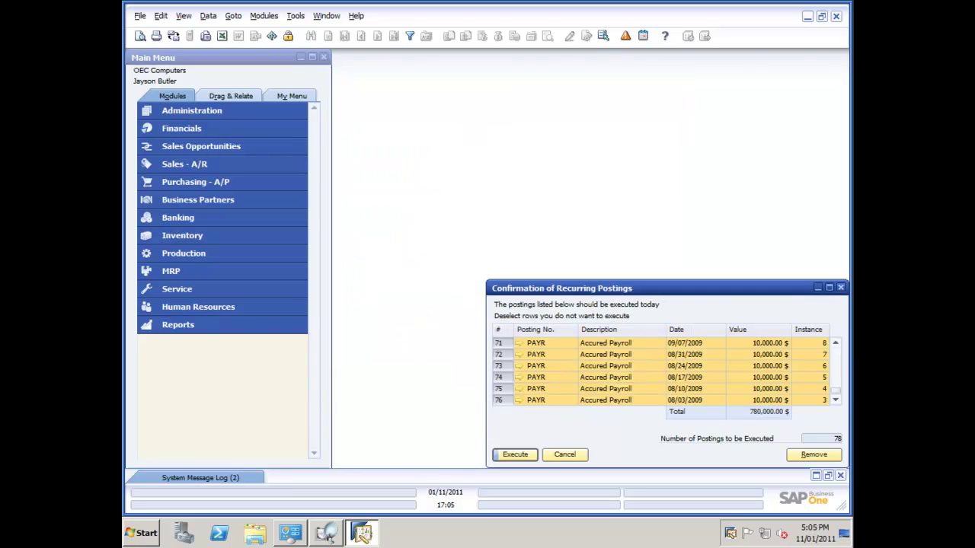
{"action": "left_click", "coordinate": [564, 454]}
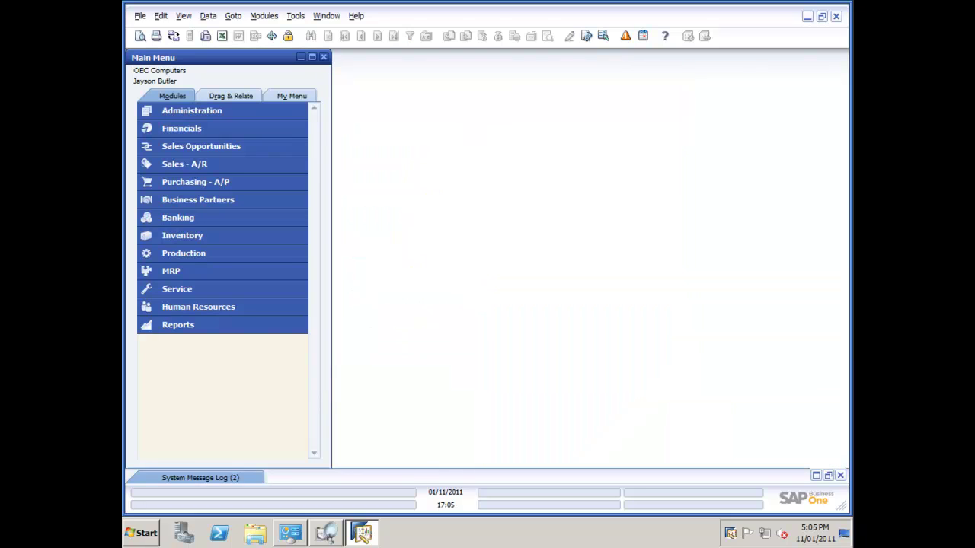
{"action": "left_click", "coordinate": [140, 15]}
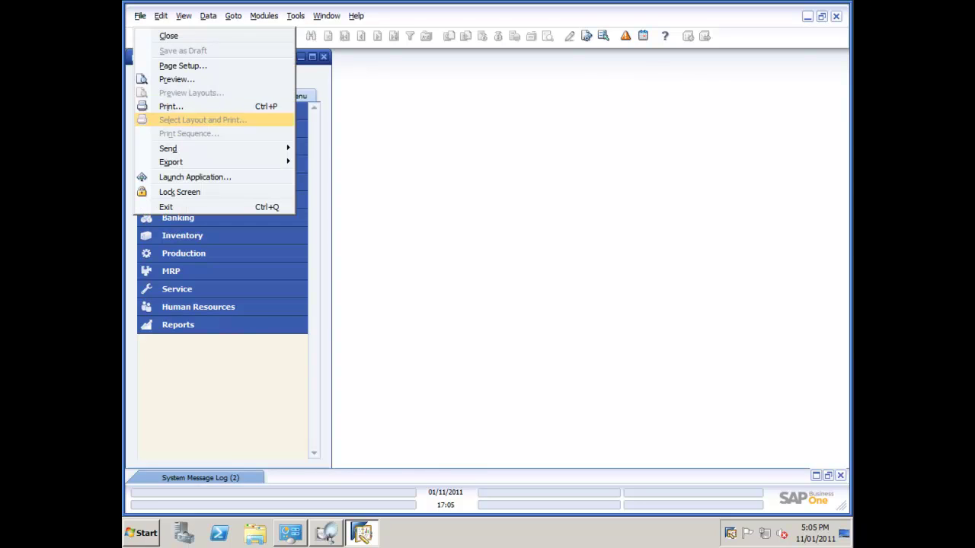
{"action": "left_click", "coordinate": [166, 208]}
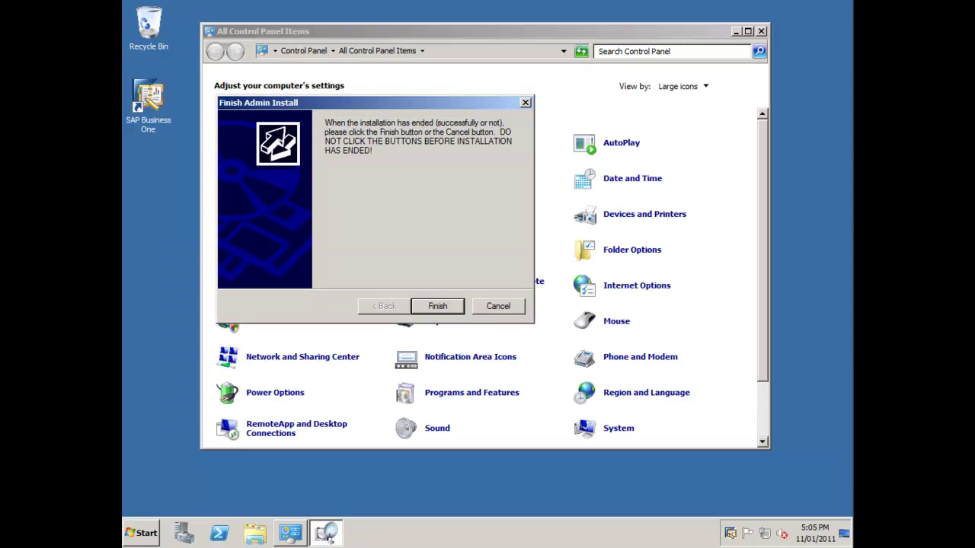
{"action": "key", "text": "Return"}
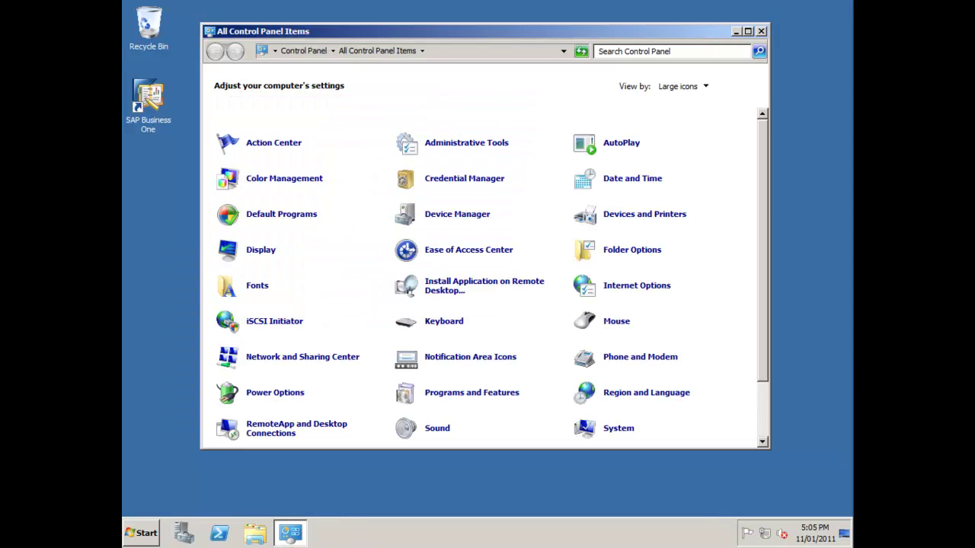
{"action": "key", "text": "alt+F4"}
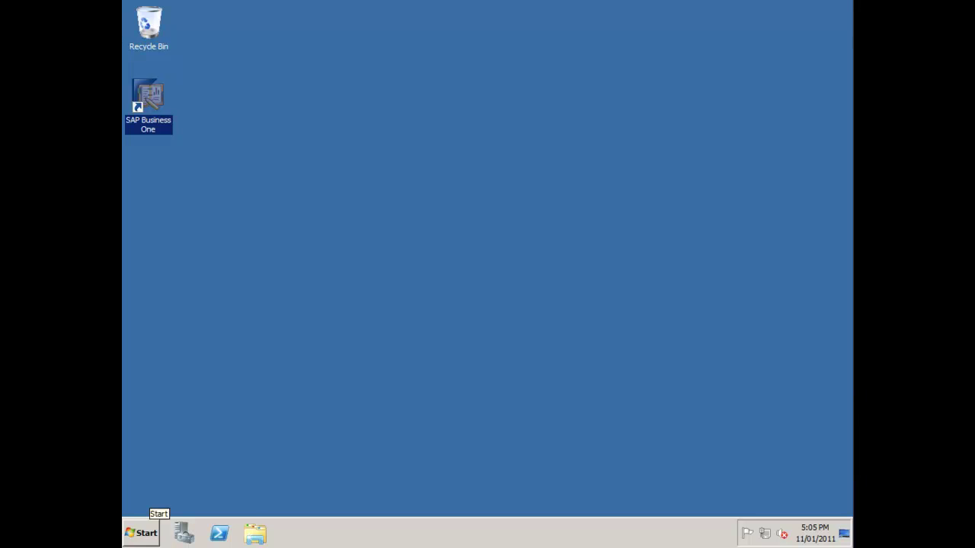
- Launch RemoteApp Manager from Administrative Tools > Remote Desktop Services in the Start menu
{"action": "left_click", "coordinate": [141, 533]}
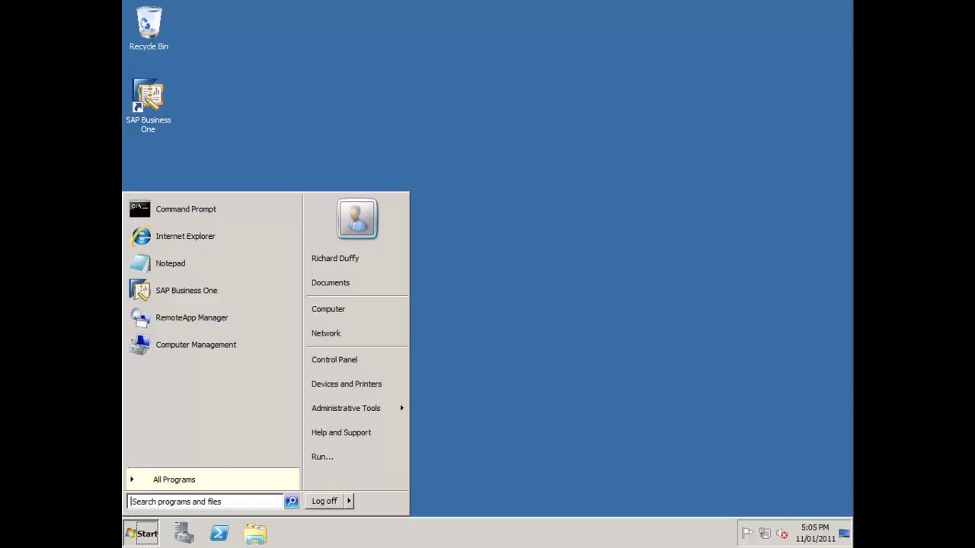
{"action": "mouse_move", "coordinate": [346, 408]}
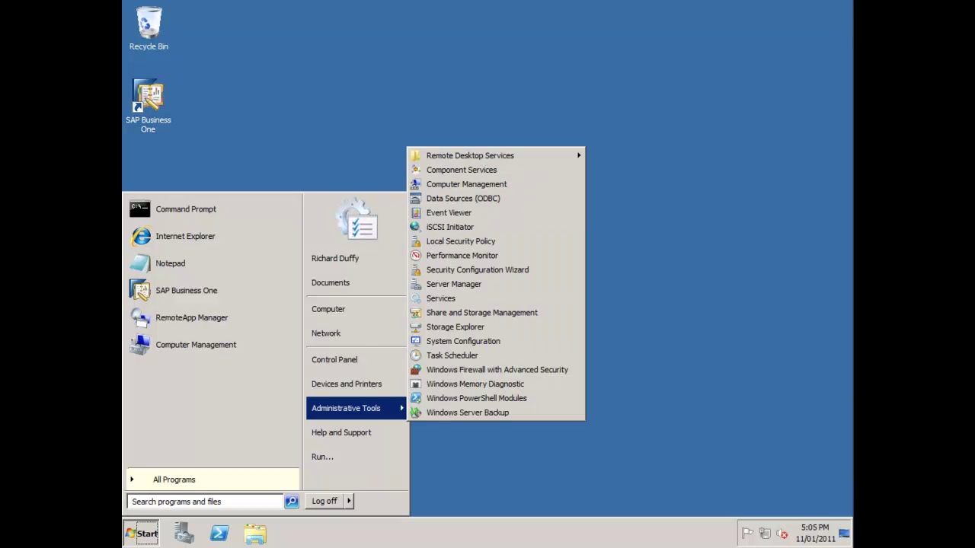
{"action": "mouse_move", "coordinate": [470, 155]}
{"action": "key", "text": "Up"}
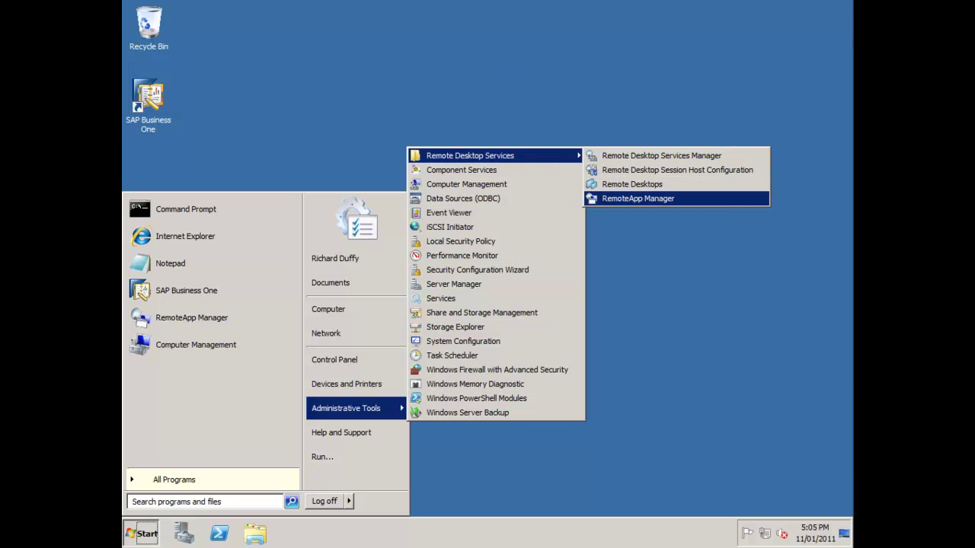
{"action": "key", "text": "Return"}
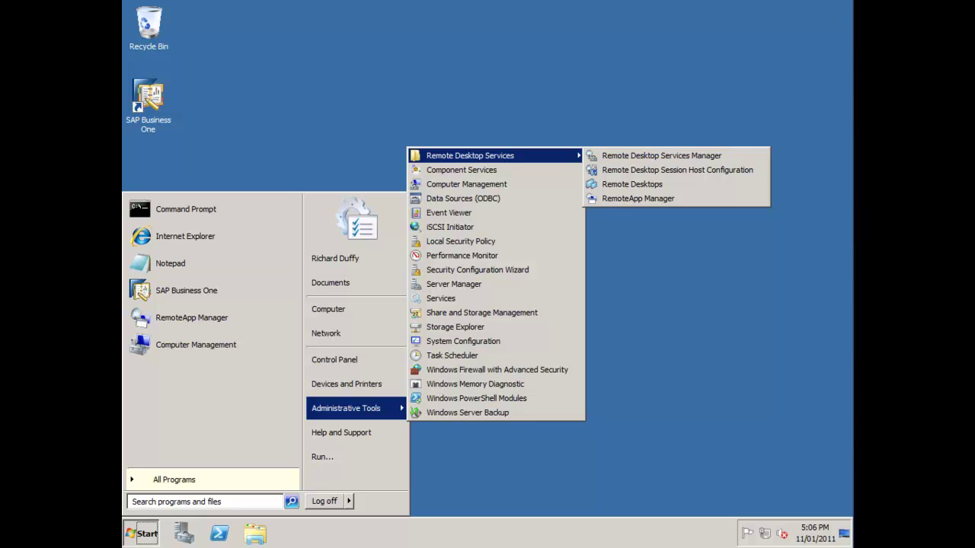
{"action": "key", "text": "Return"}
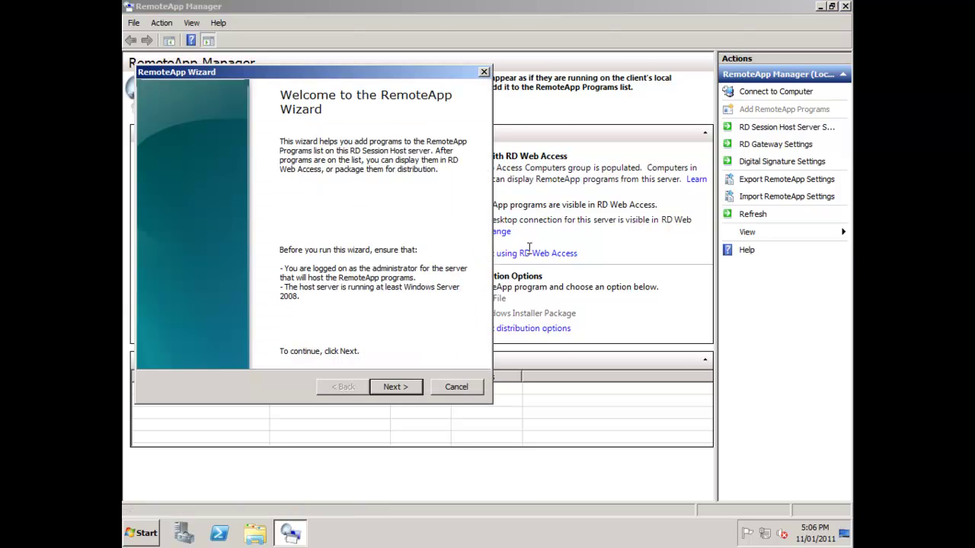
- Use the RemoteApp Wizard to select and publish SAP Business One as a RemoteApp program
{"action": "key", "text": "Return"}
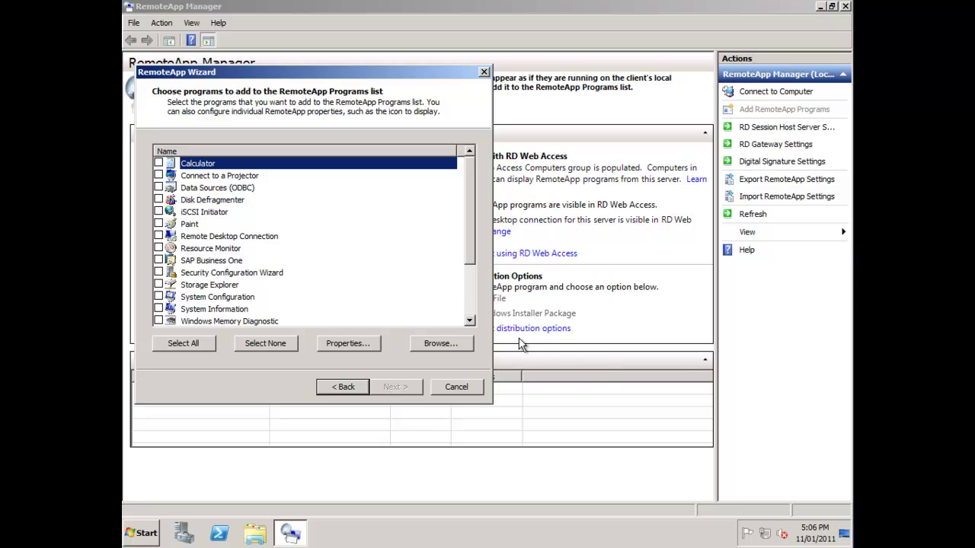
{"action": "key", "text": "s"}
{"action": "key", "text": "space"}
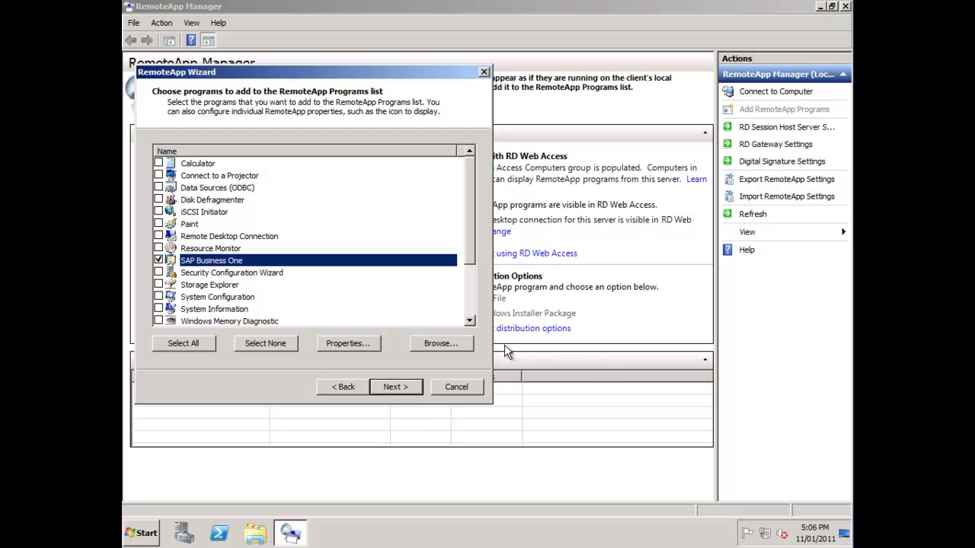
{"action": "key", "text": "Return"}
{"action": "key", "text": "Return"}
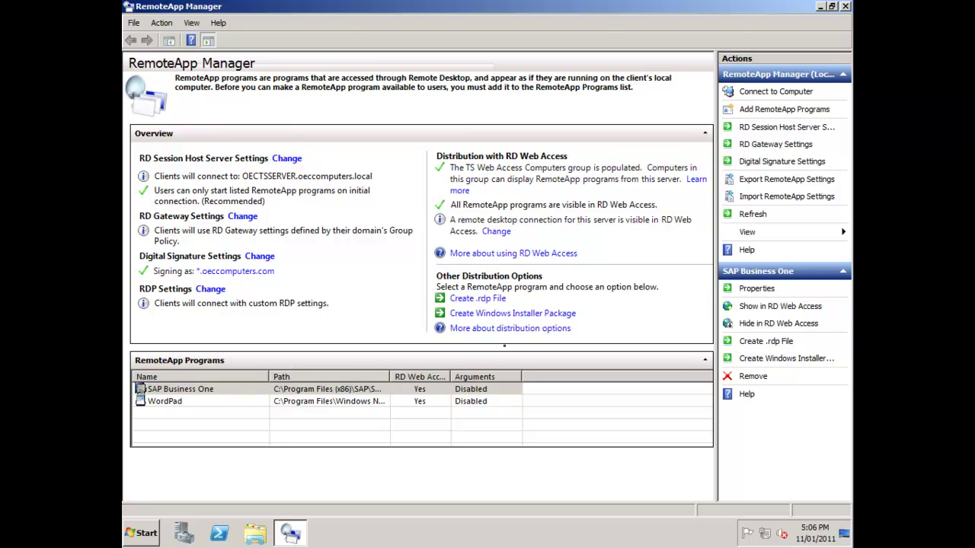